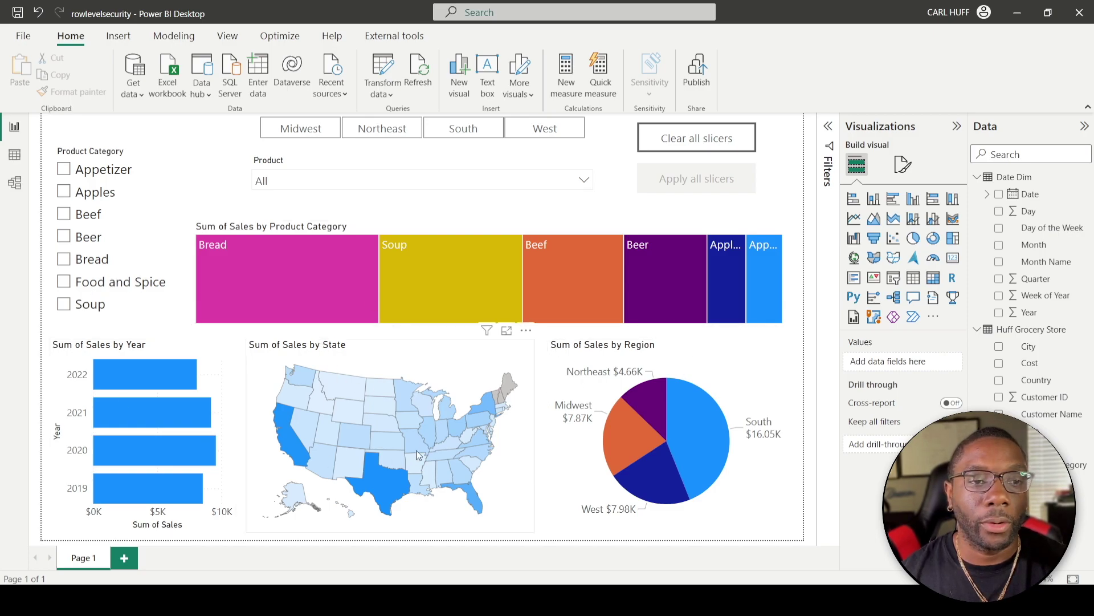
Give the Sum of Sales by Region pie chart 20 px rounded border corners and turn off its title
{"action": "left_click", "coordinate": [745, 364]}
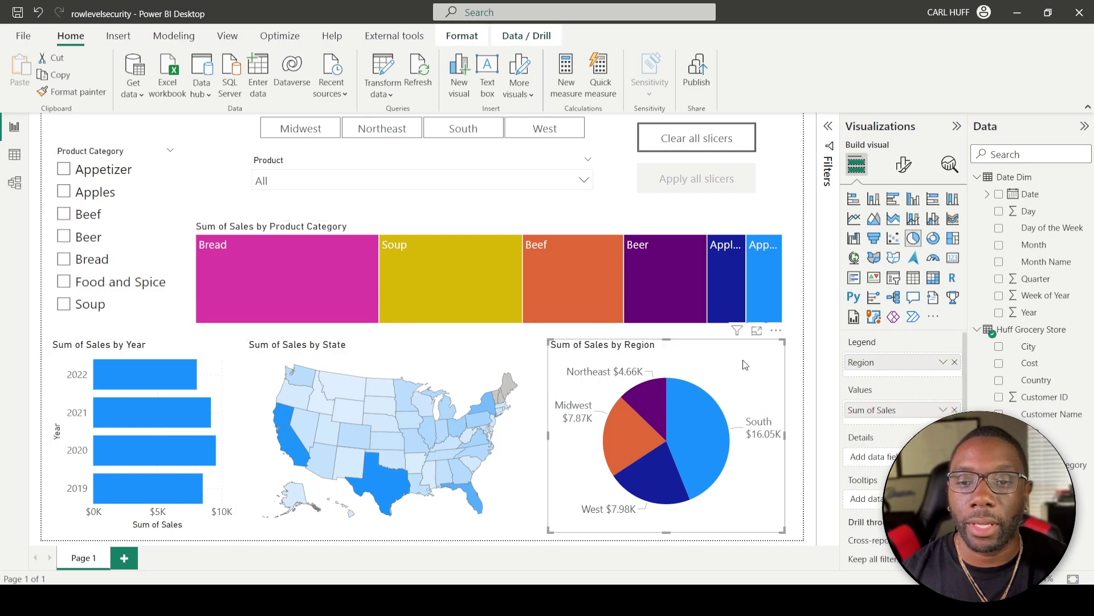
{"action": "left_click", "coordinate": [911, 174]}
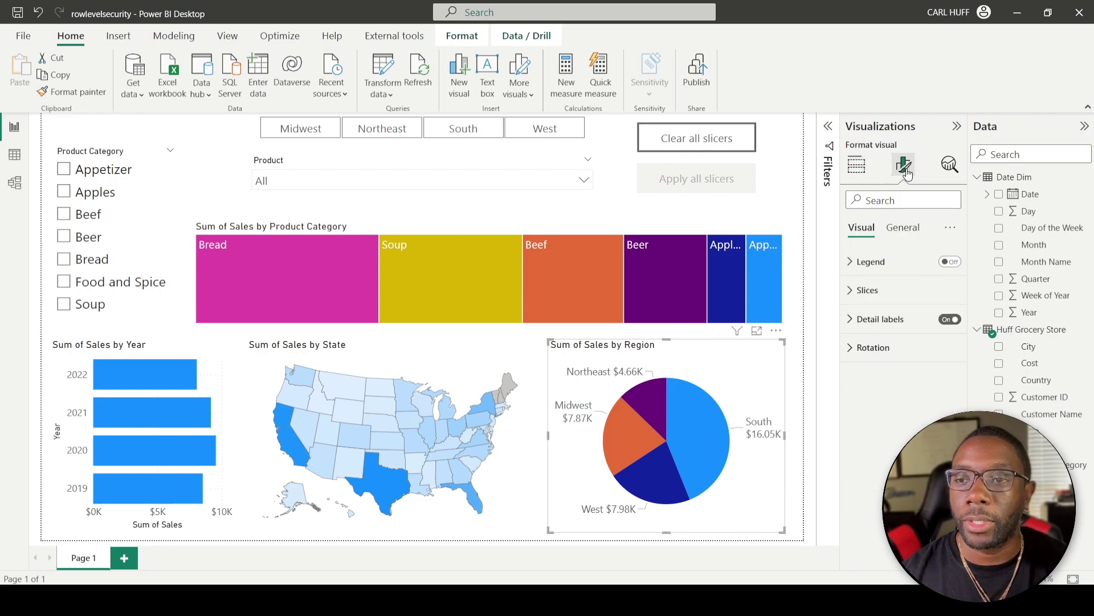
{"action": "left_click", "coordinate": [903, 228]}
{"action": "left_click", "coordinate": [872, 319]}
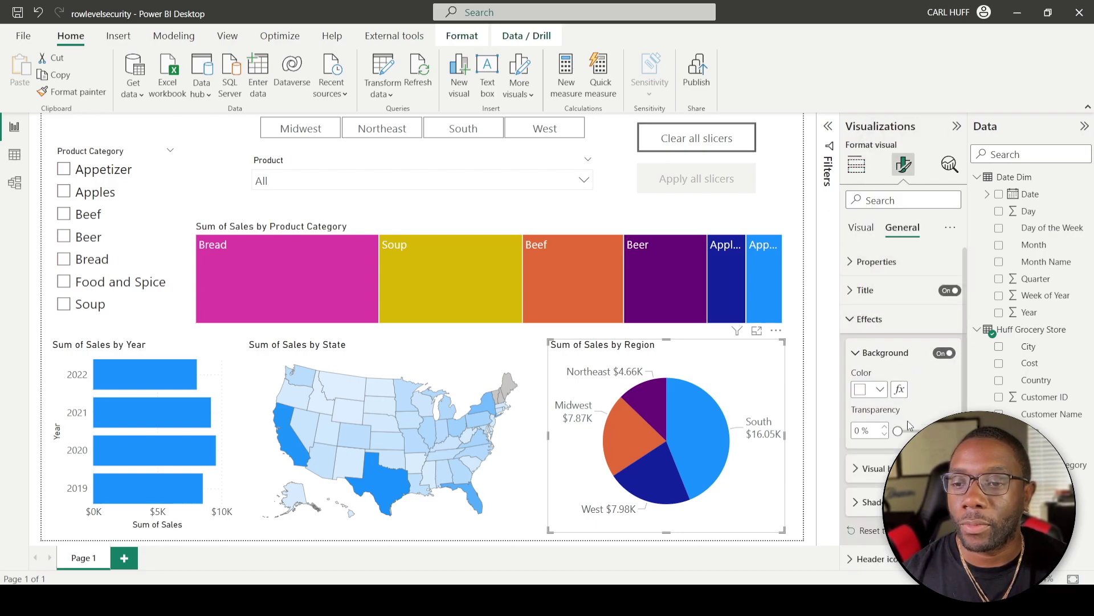
{"action": "left_click", "coordinate": [858, 468]}
{"action": "left_click_drag", "start_coordinate": [898, 545], "coordinate": [931, 546]}
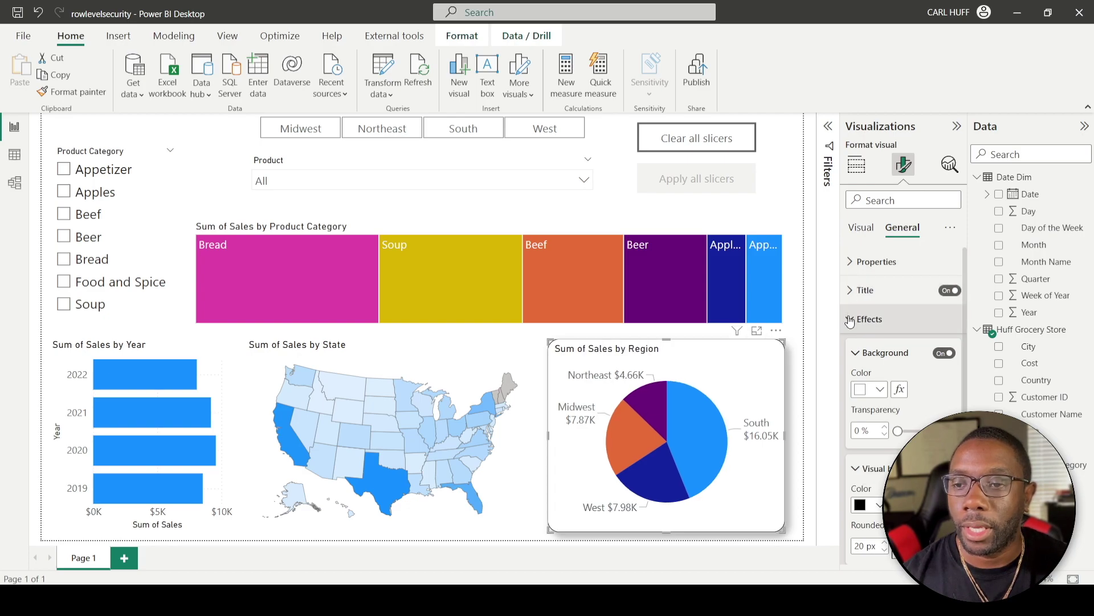
{"action": "left_click", "coordinate": [949, 290]}
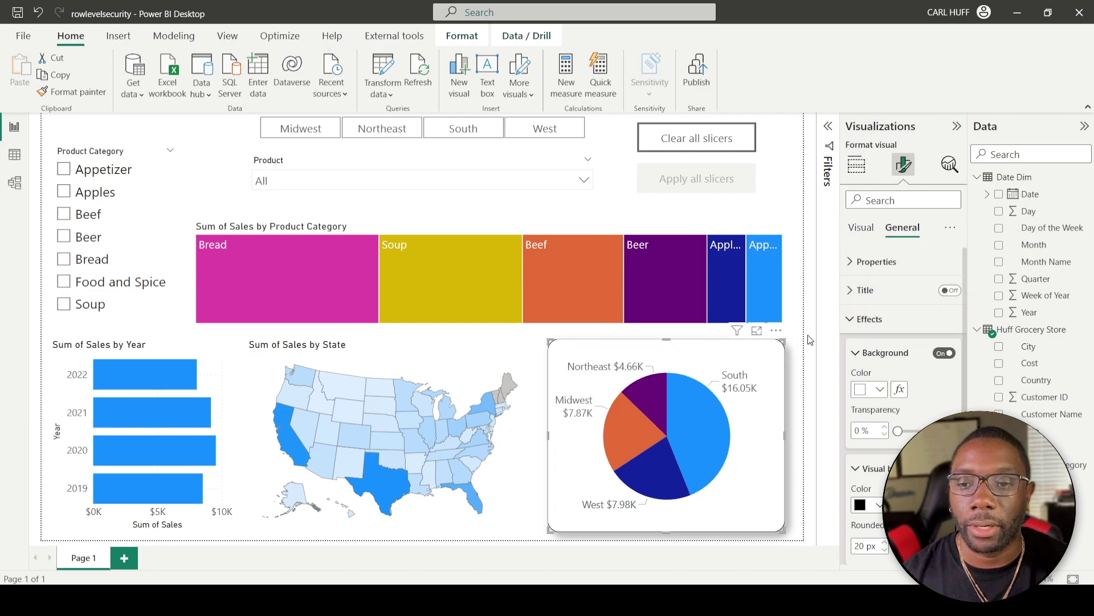
{"action": "left_click", "coordinate": [801, 353]}
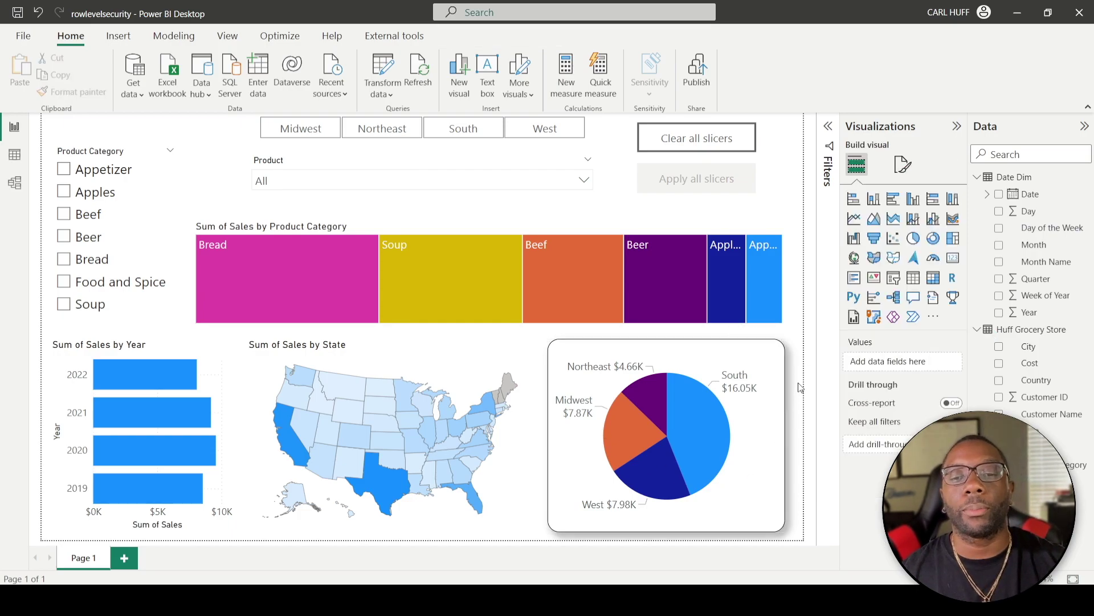
Change the pie chart's background from light blue to the light purple (lavender) theme swatch
{"action": "left_click", "coordinate": [781, 354]}
{"action": "left_click", "coordinate": [905, 166]}
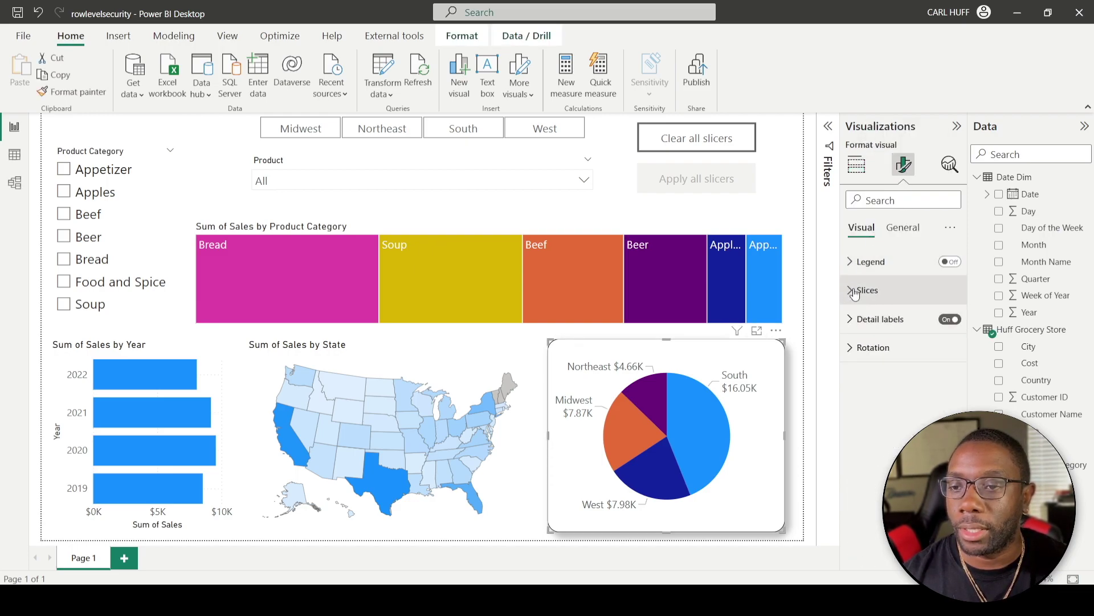
{"action": "left_click", "coordinate": [890, 235]}
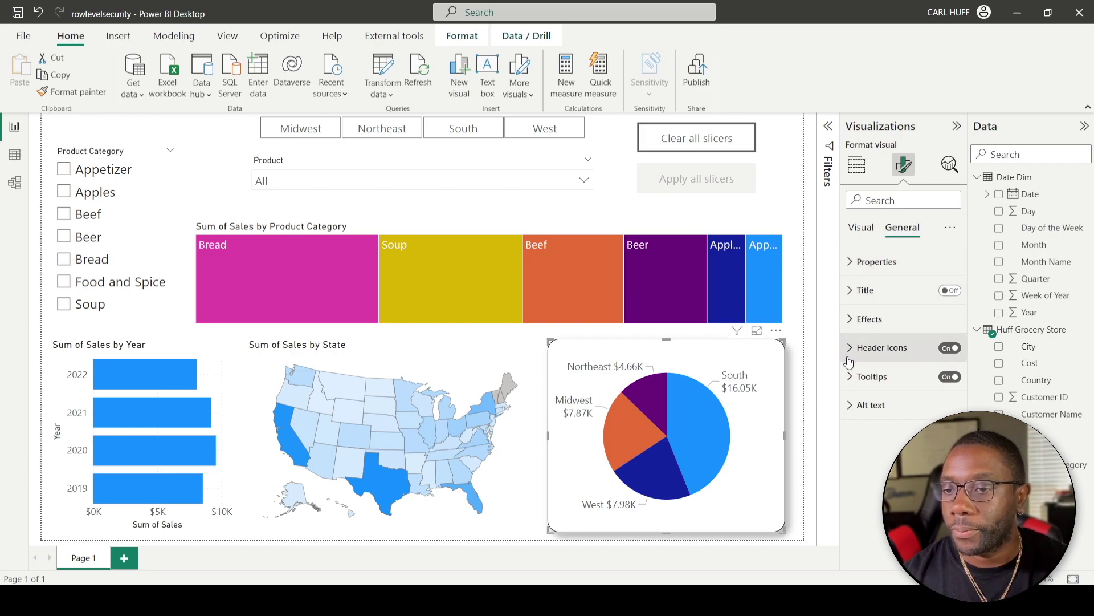
{"action": "left_click", "coordinate": [853, 319]}
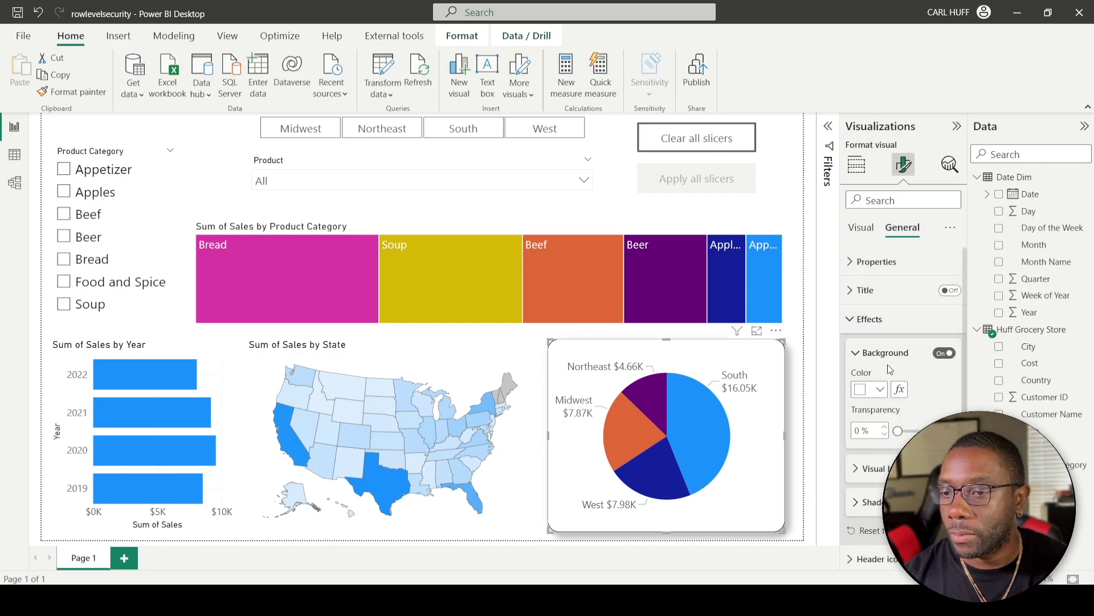
{"action": "left_click", "coordinate": [880, 390]}
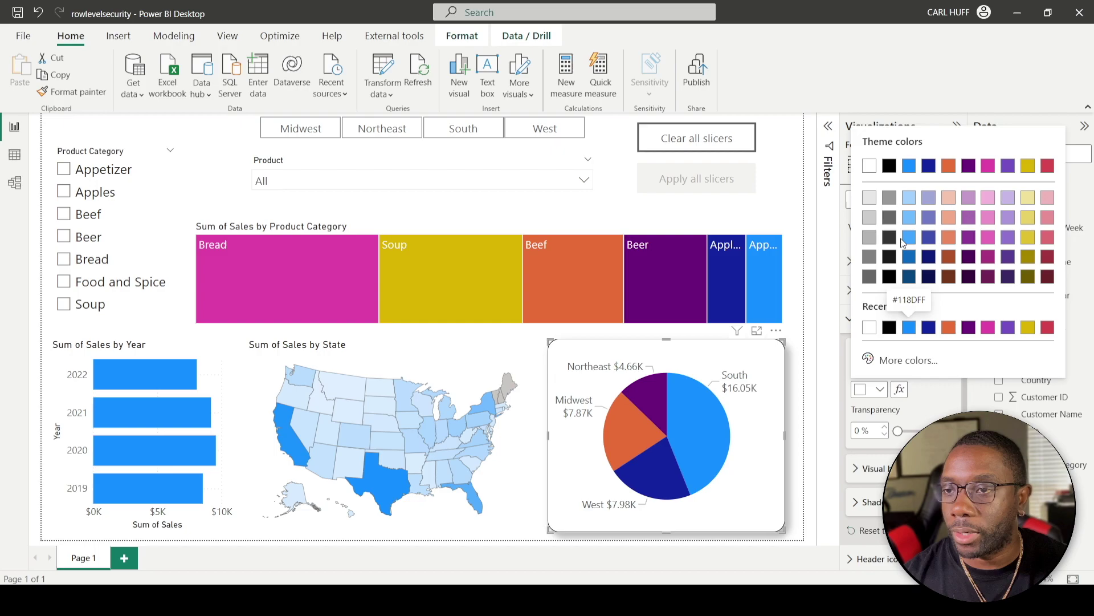
{"action": "left_click", "coordinate": [913, 198]}
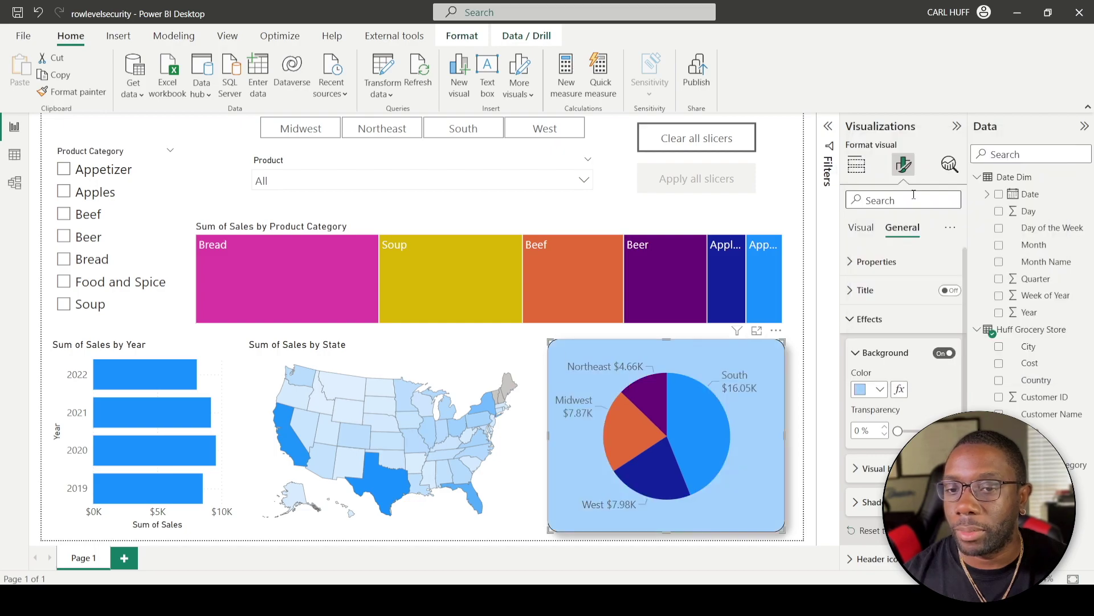
{"action": "left_click", "coordinate": [883, 392]}
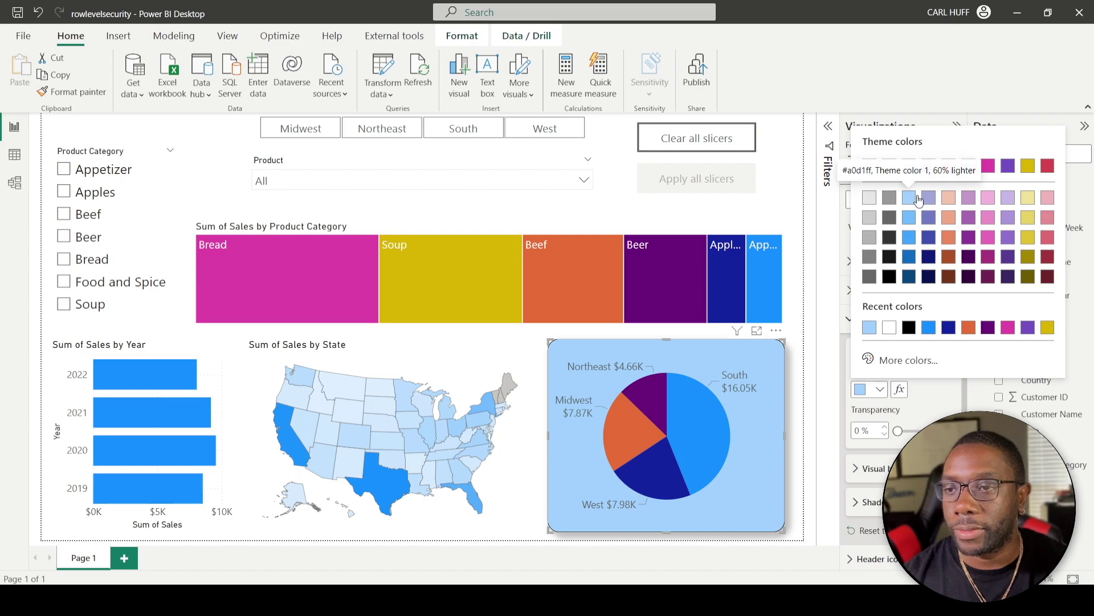
{"action": "left_click", "coordinate": [1008, 200]}
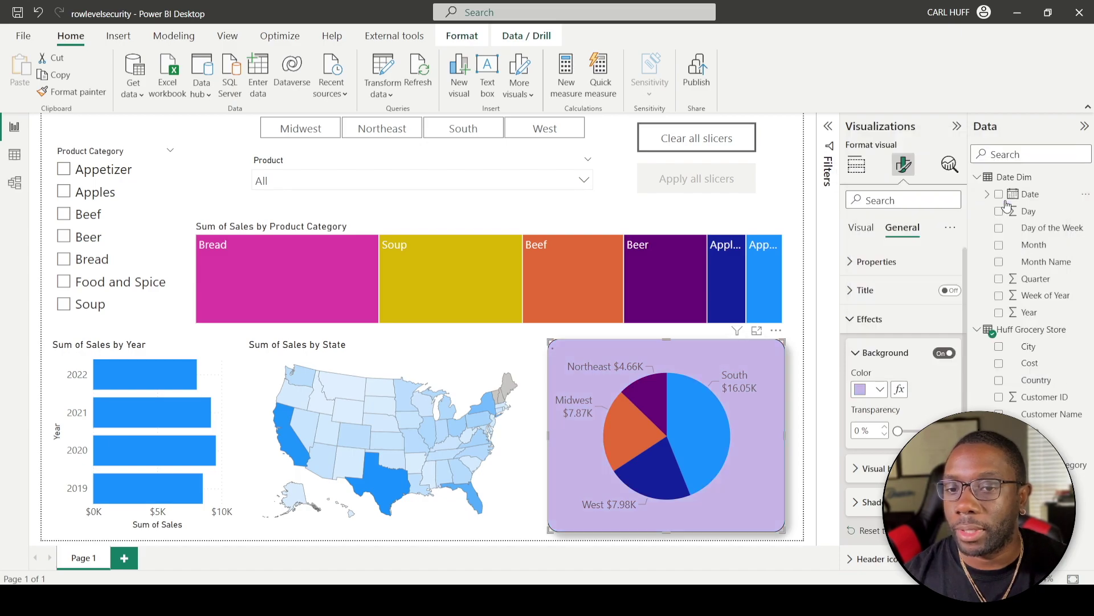
{"action": "left_click", "coordinate": [798, 367]}
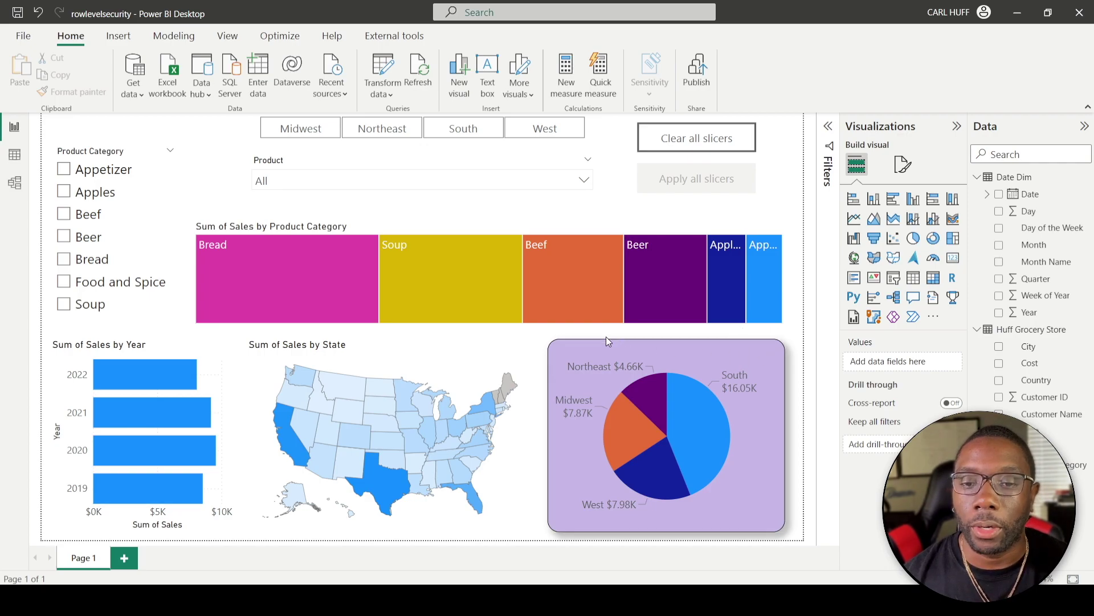
Copy the pie chart's lavender rounded style onto the US state map with Format painter
{"action": "left_click", "coordinate": [715, 348]}
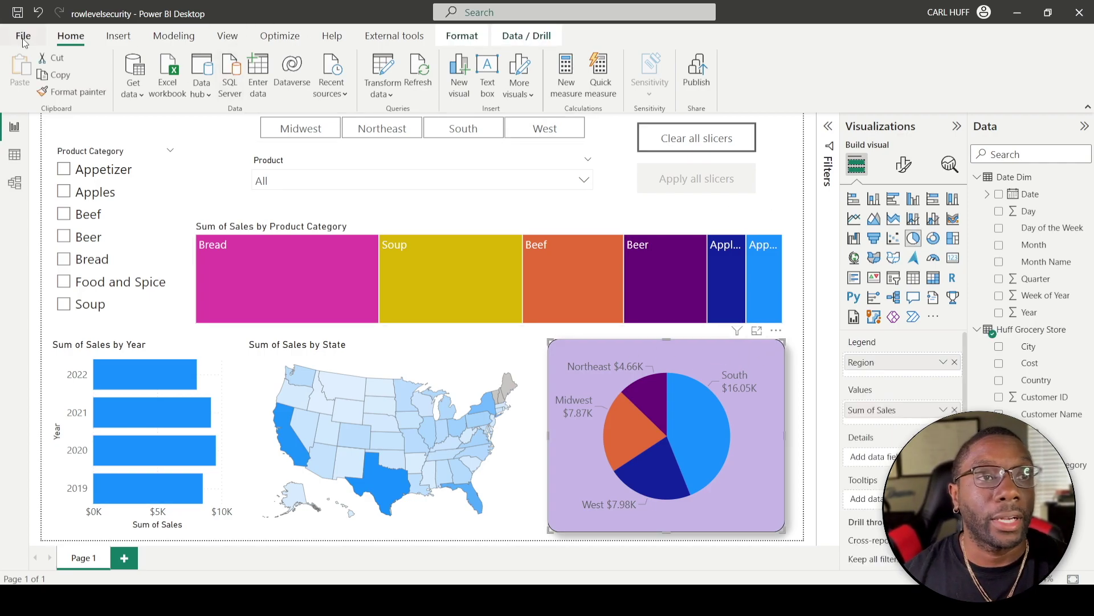
{"action": "left_click", "coordinate": [83, 94]}
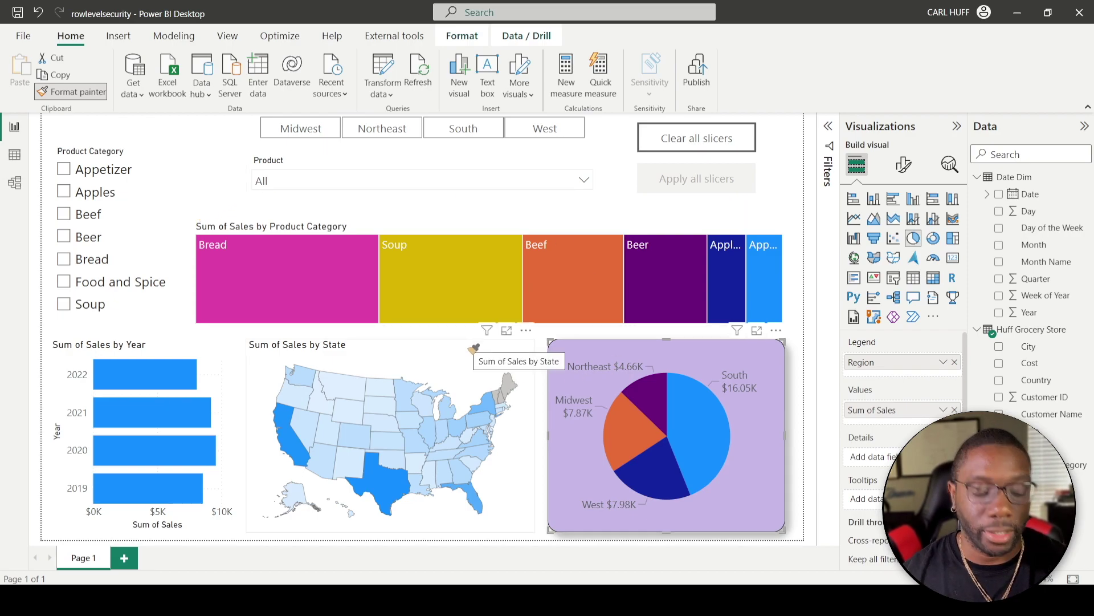
{"action": "left_click", "coordinate": [475, 349]}
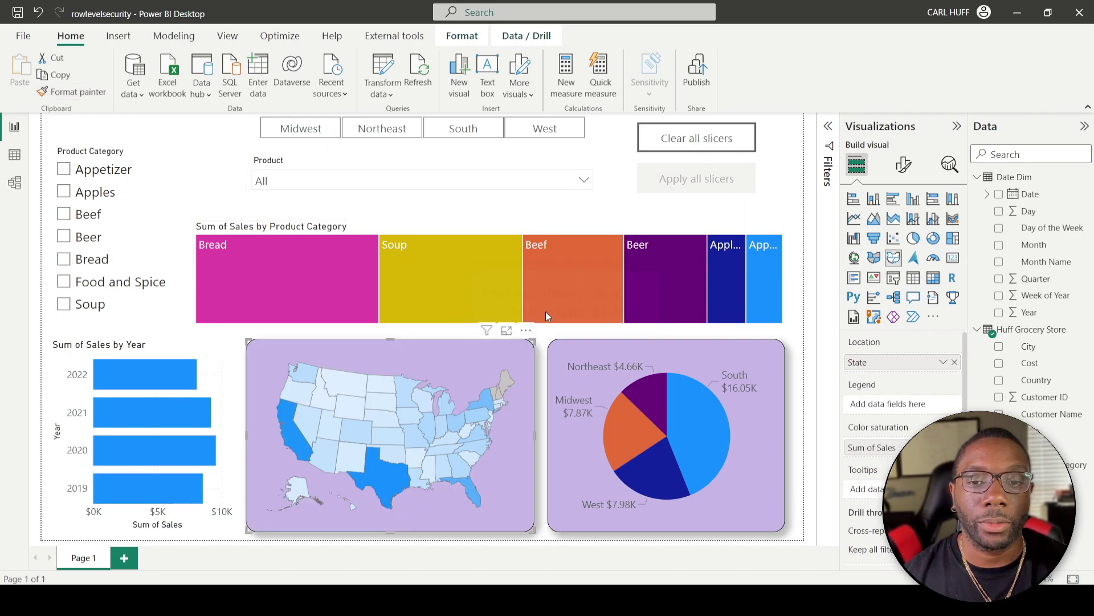
{"action": "left_click", "coordinate": [543, 341]}
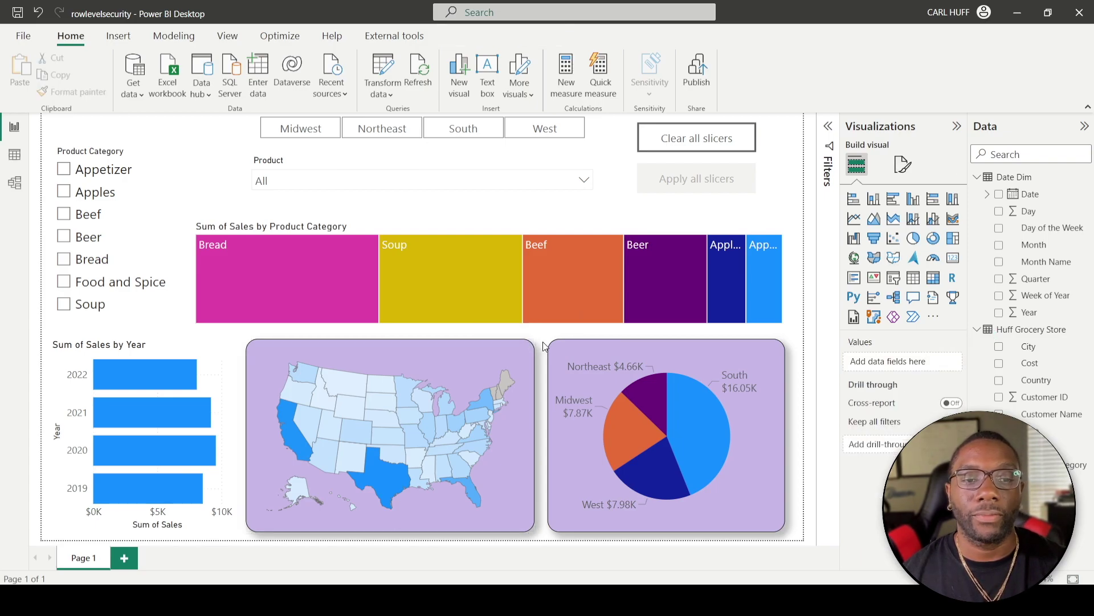
Copy the map's lavender style onto the sales-by-year bar chart
{"action": "left_click", "coordinate": [511, 352]}
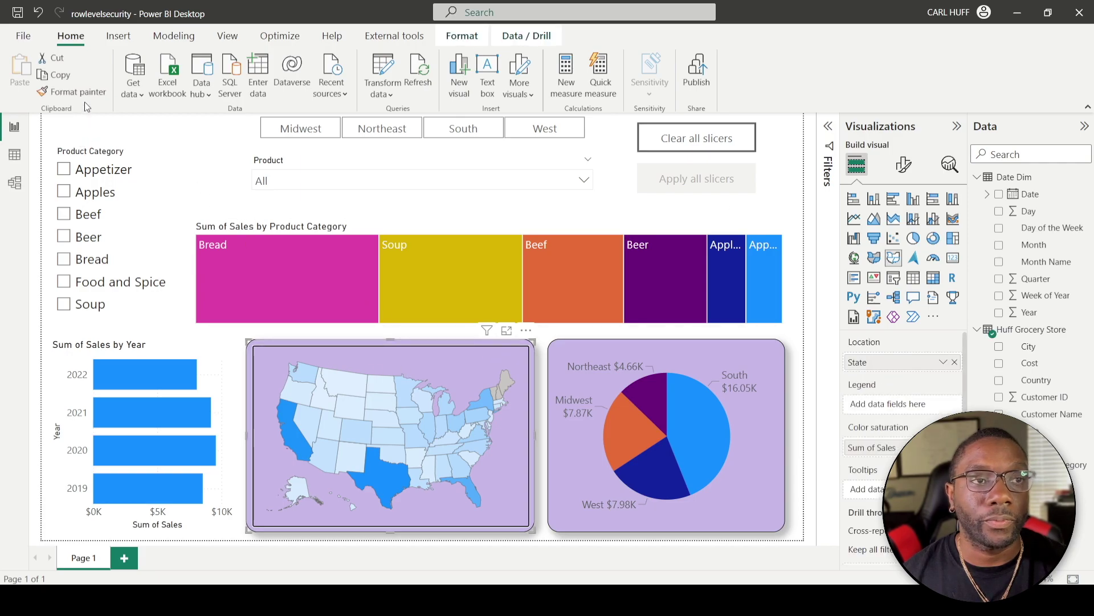
{"action": "left_click", "coordinate": [77, 92]}
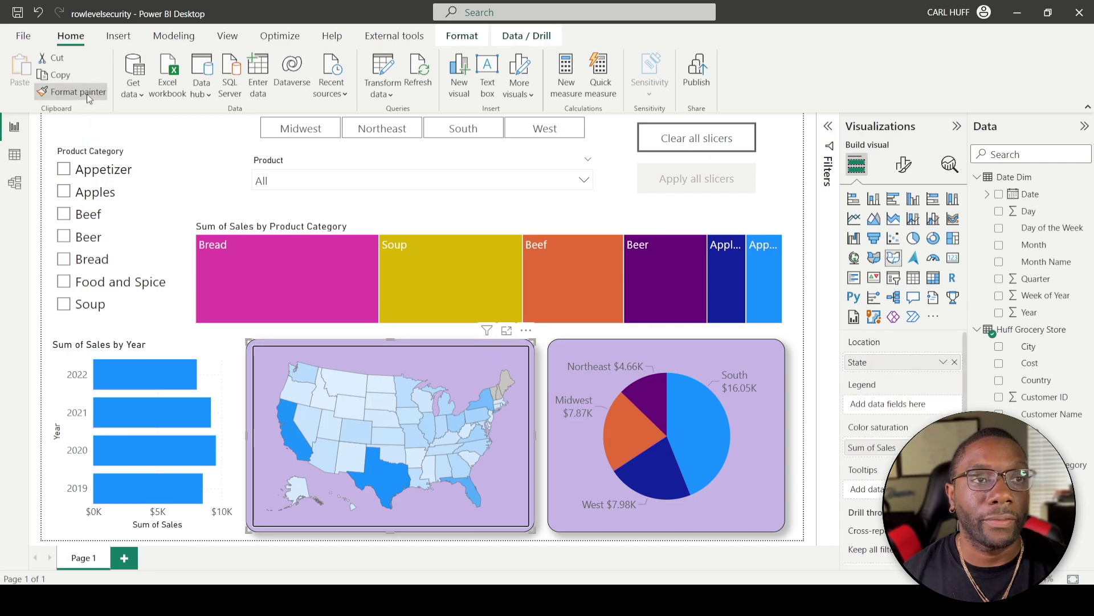
{"action": "left_click", "coordinate": [177, 345]}
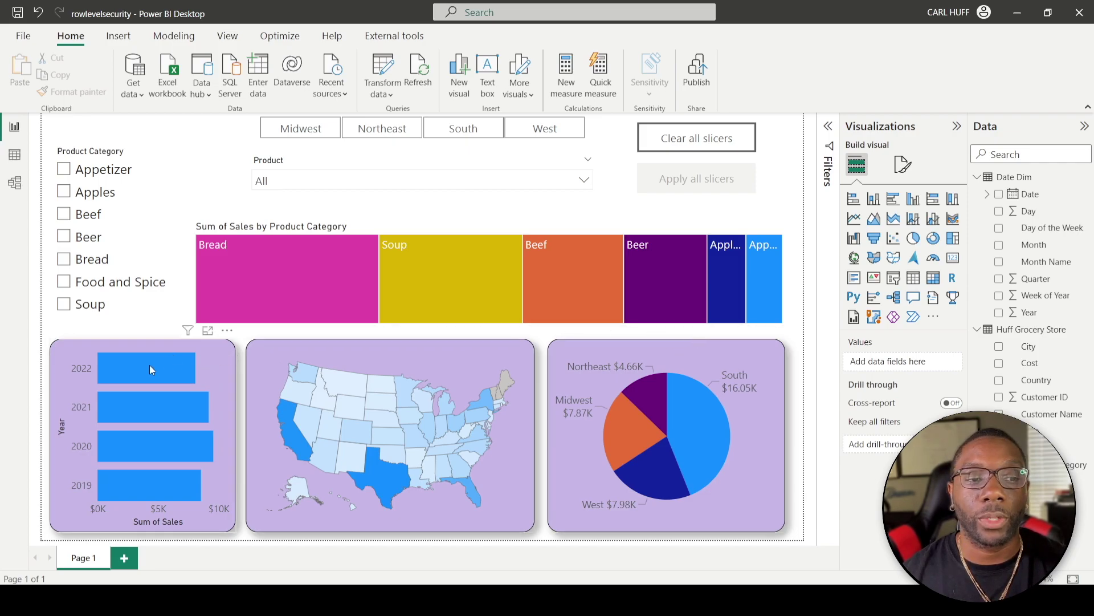
Apply the bar chart's lavender rounded style to the Product Category slicer with Format painter
{"action": "left_click", "coordinate": [217, 343]}
{"action": "left_click", "coordinate": [94, 96]}
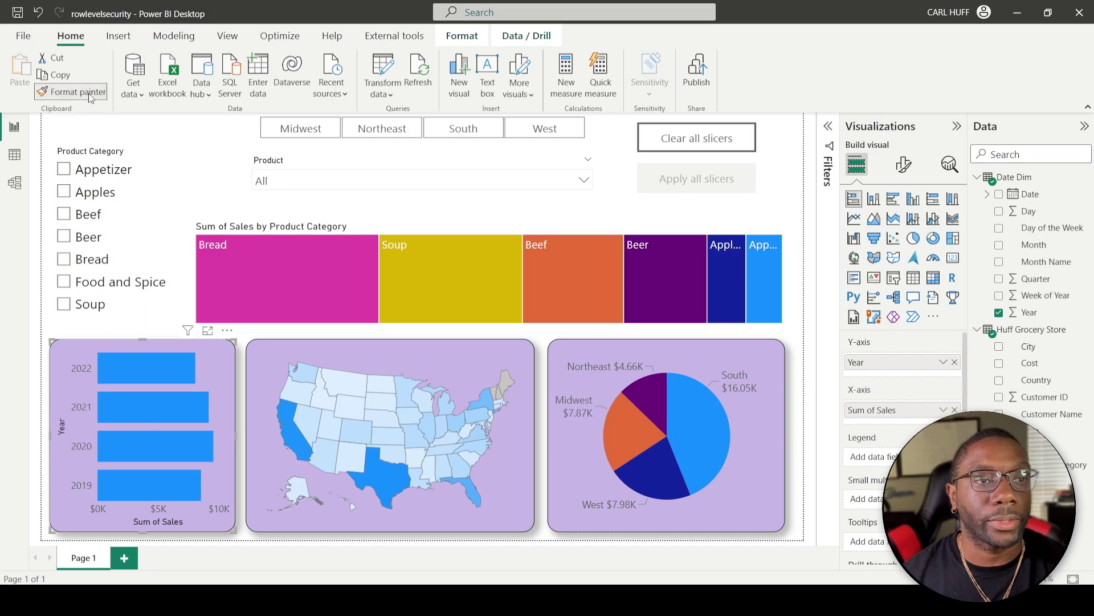
{"action": "left_click", "coordinate": [123, 147]}
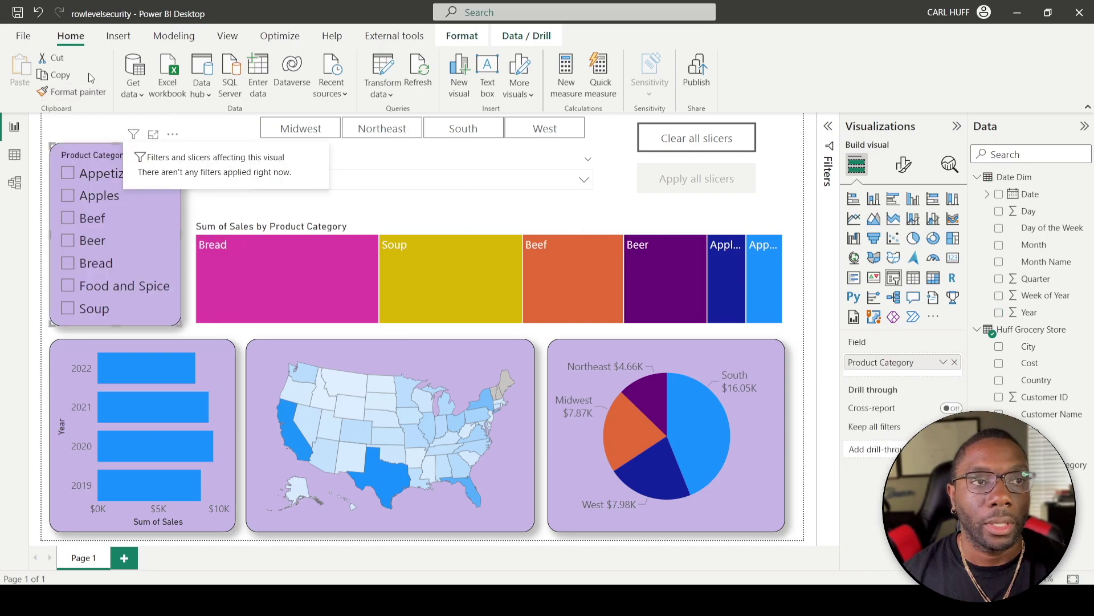
{"action": "left_click", "coordinate": [95, 97]}
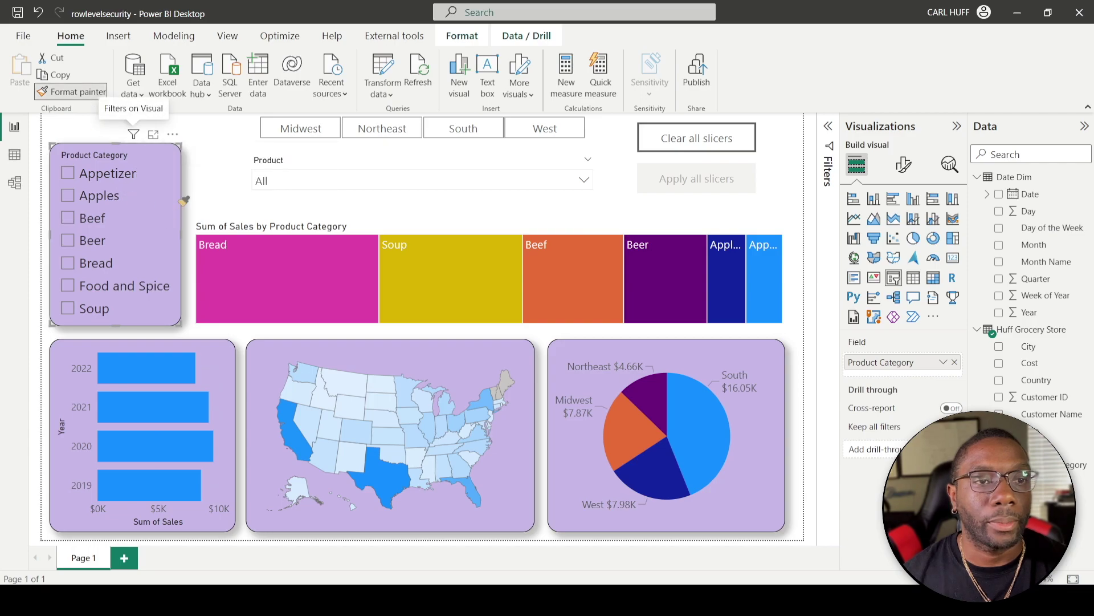
{"action": "key", "text": "Escape"}
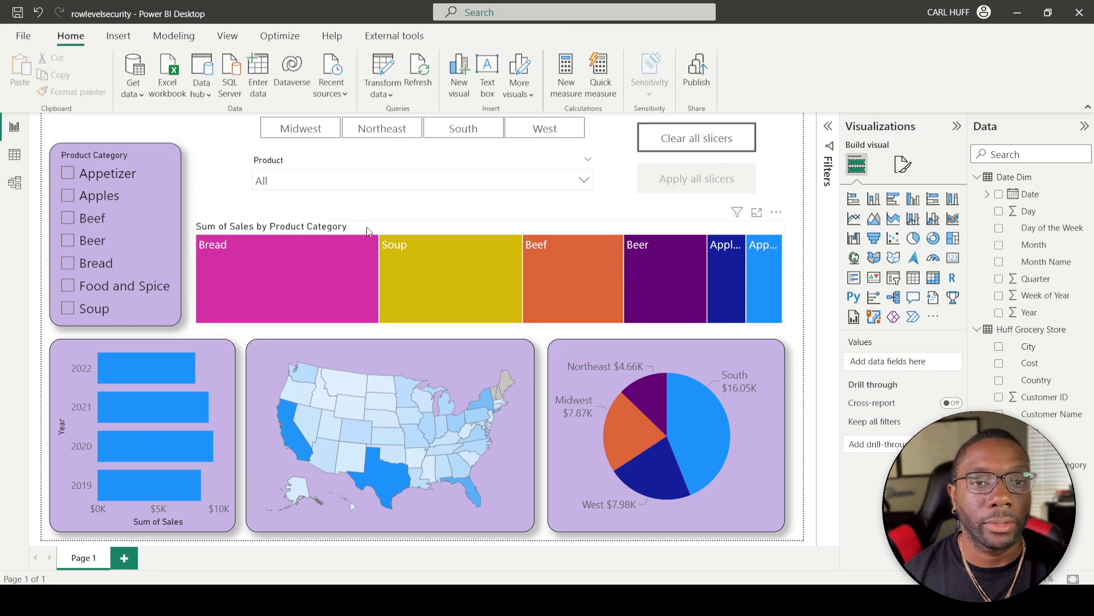
Copy the slicer's style onto the sales-by-category treemap and clear the Bread cross-highlight
{"action": "left_click", "coordinate": [176, 153]}
{"action": "left_click", "coordinate": [103, 98]}
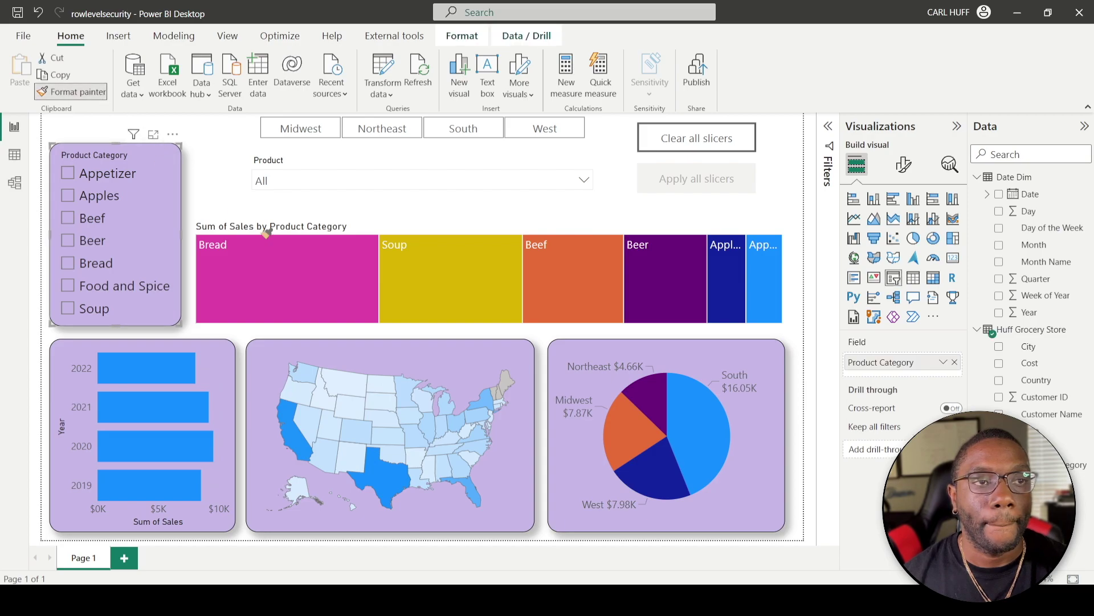
{"action": "left_click", "coordinate": [337, 258]}
{"action": "left_click", "coordinate": [209, 196]}
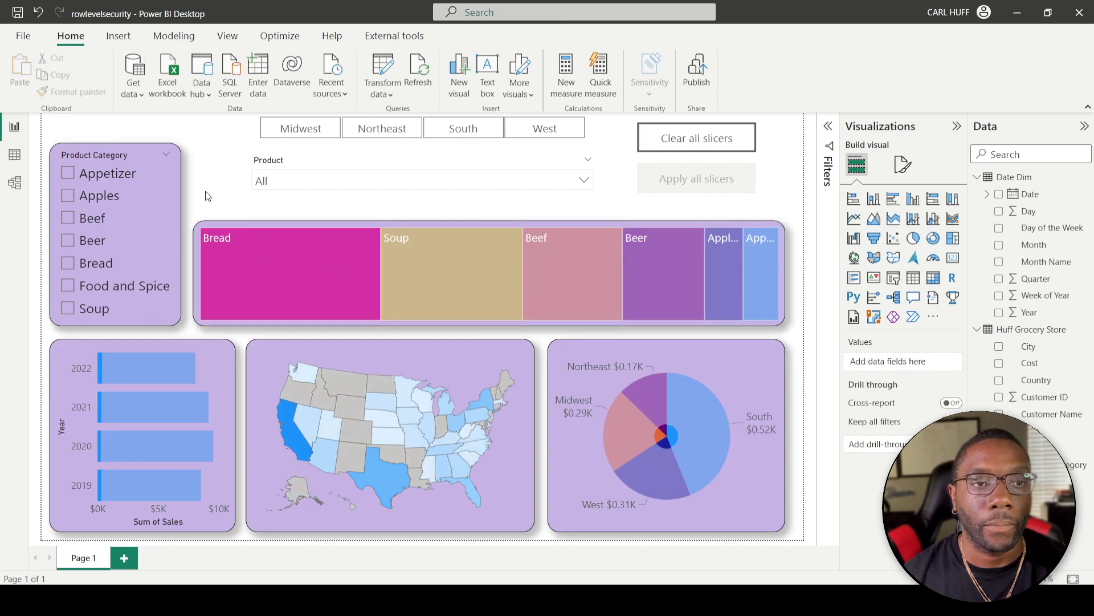
{"action": "left_click", "coordinate": [255, 265]}
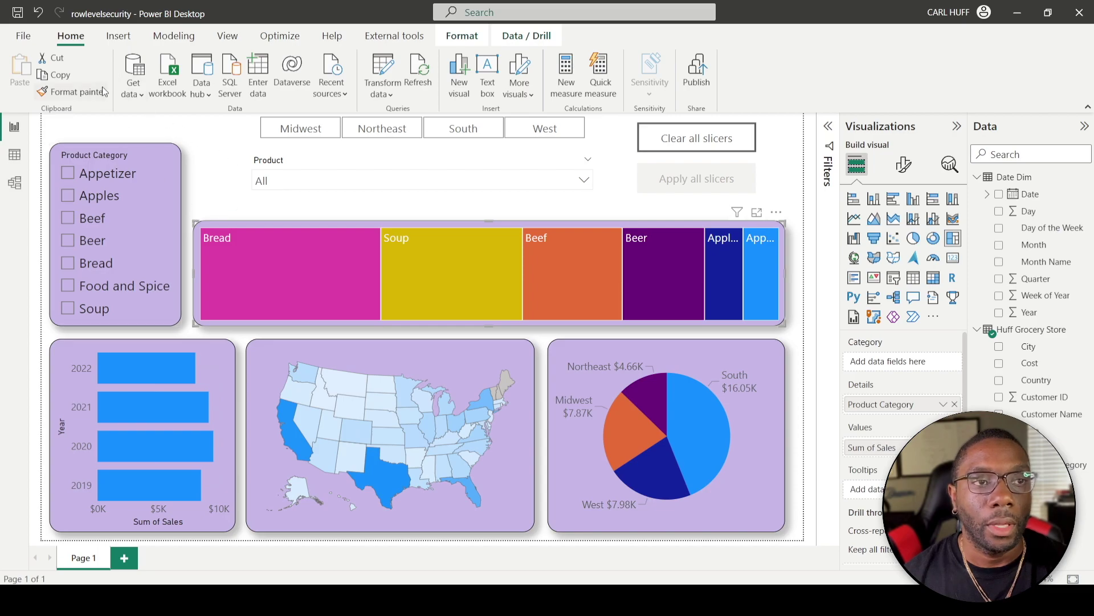
{"action": "left_click", "coordinate": [503, 155]}
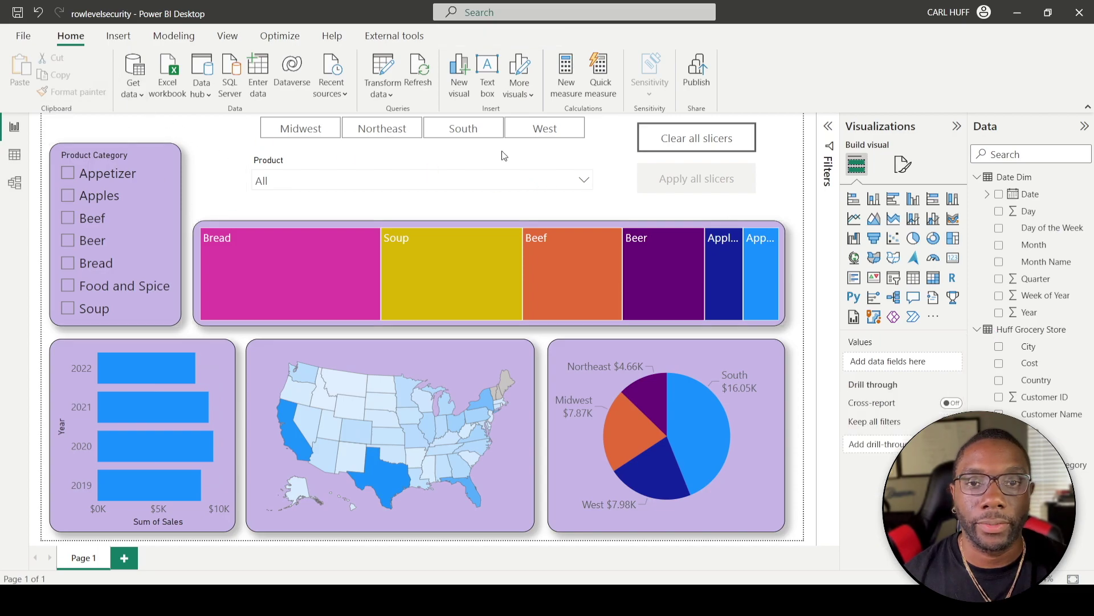
Pass the lavender style from the treemap to the Product slicer, then to the Region slicer
{"action": "left_click", "coordinate": [259, 225]}
{"action": "left_click", "coordinate": [73, 91]}
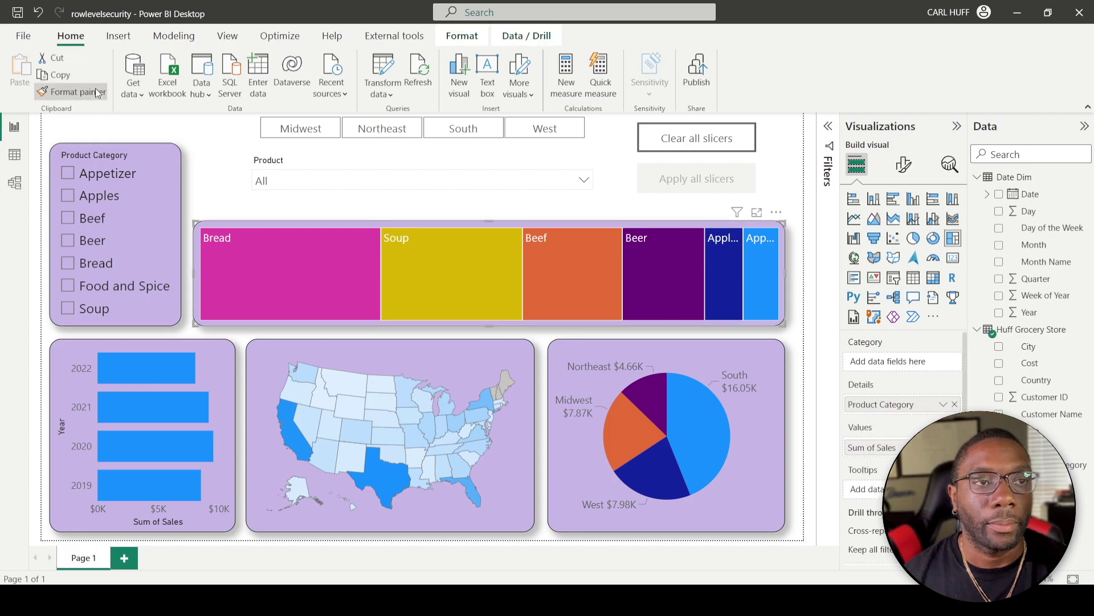
{"action": "left_click", "coordinate": [317, 175]}
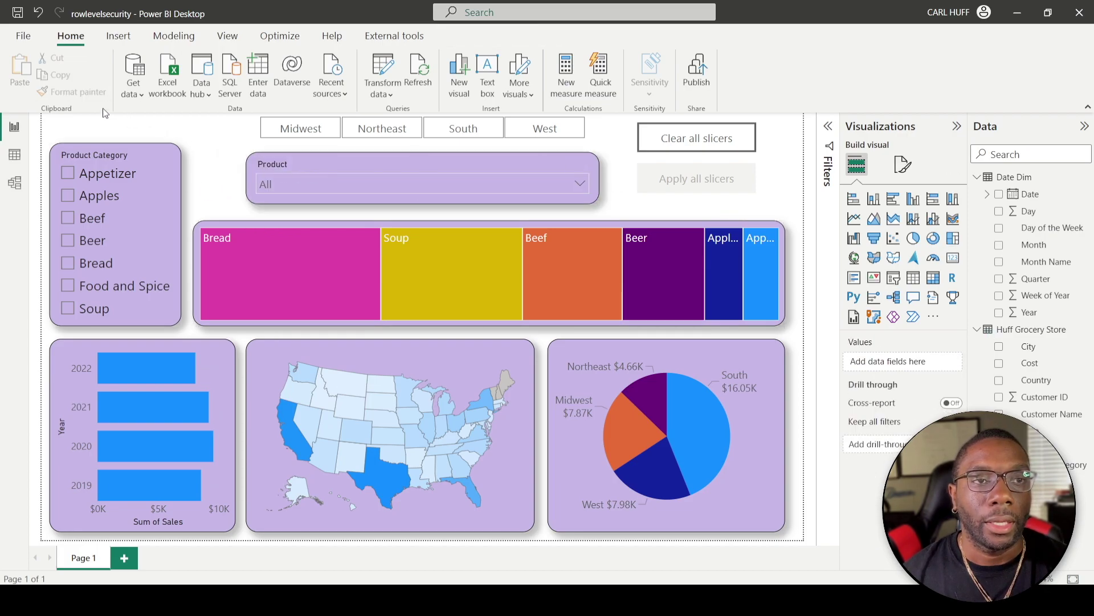
{"action": "left_click", "coordinate": [281, 158]}
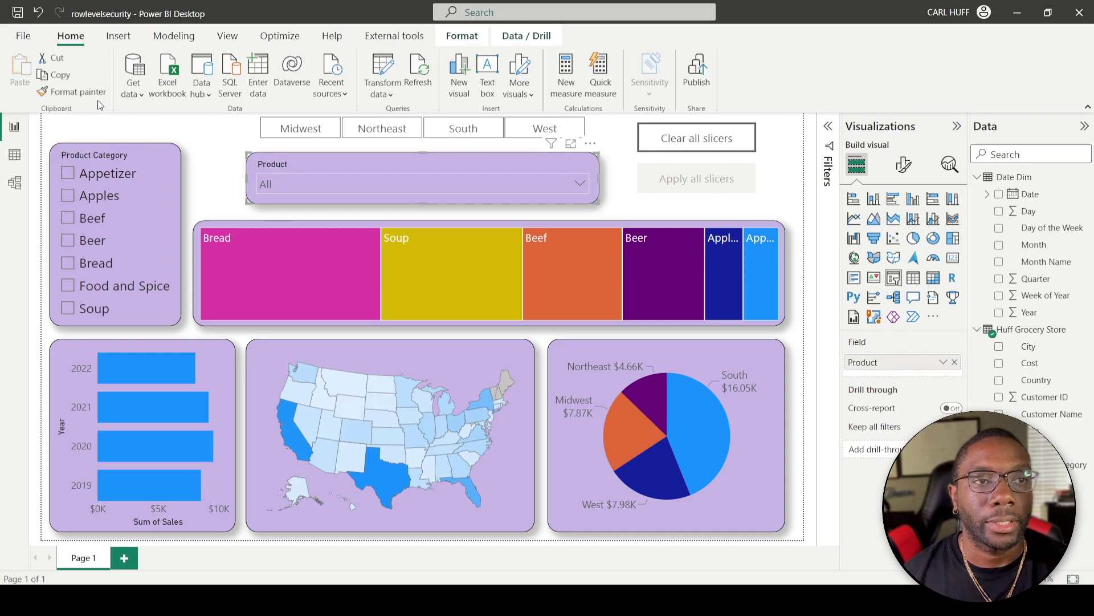
{"action": "left_click", "coordinate": [80, 92]}
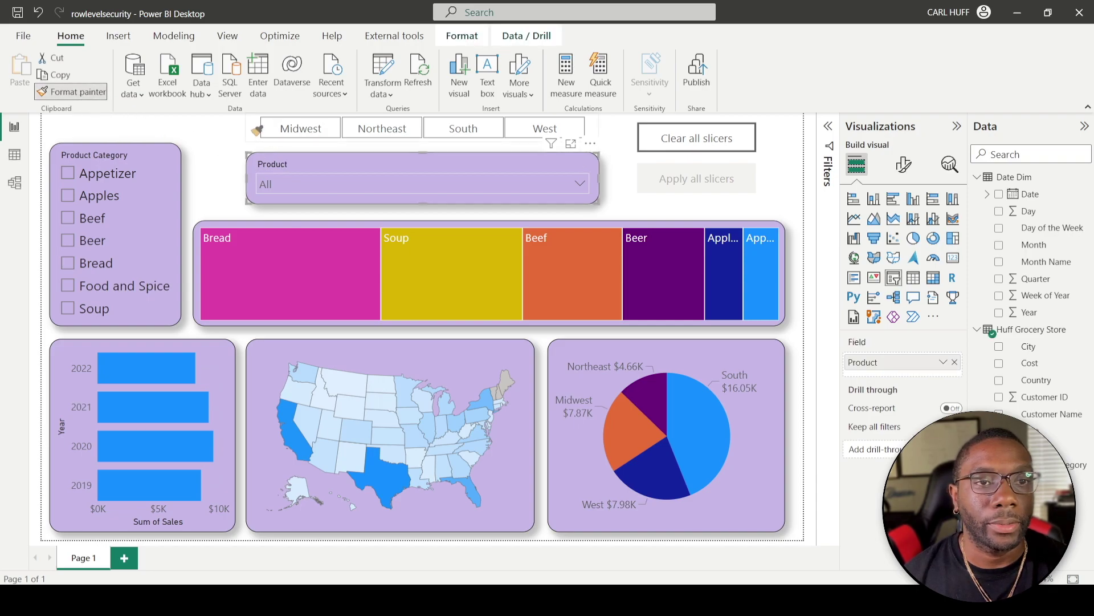
{"action": "left_click", "coordinate": [256, 130]}
{"action": "left_click", "coordinate": [226, 132]}
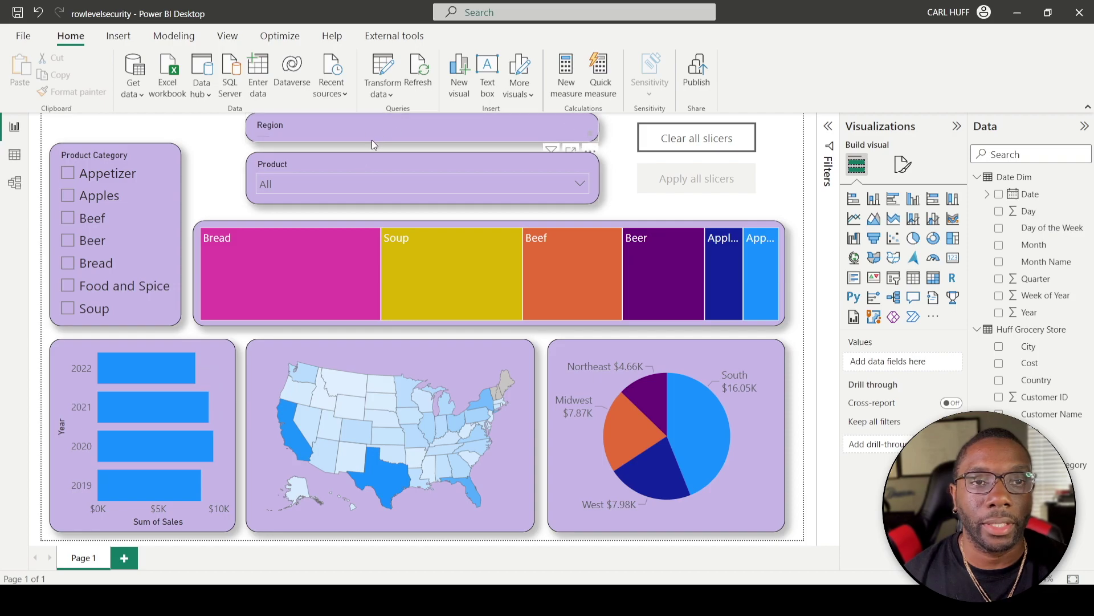
Switch the Region slicer's style to Tile so its regions show as tiles
{"action": "left_click", "coordinate": [249, 131]}
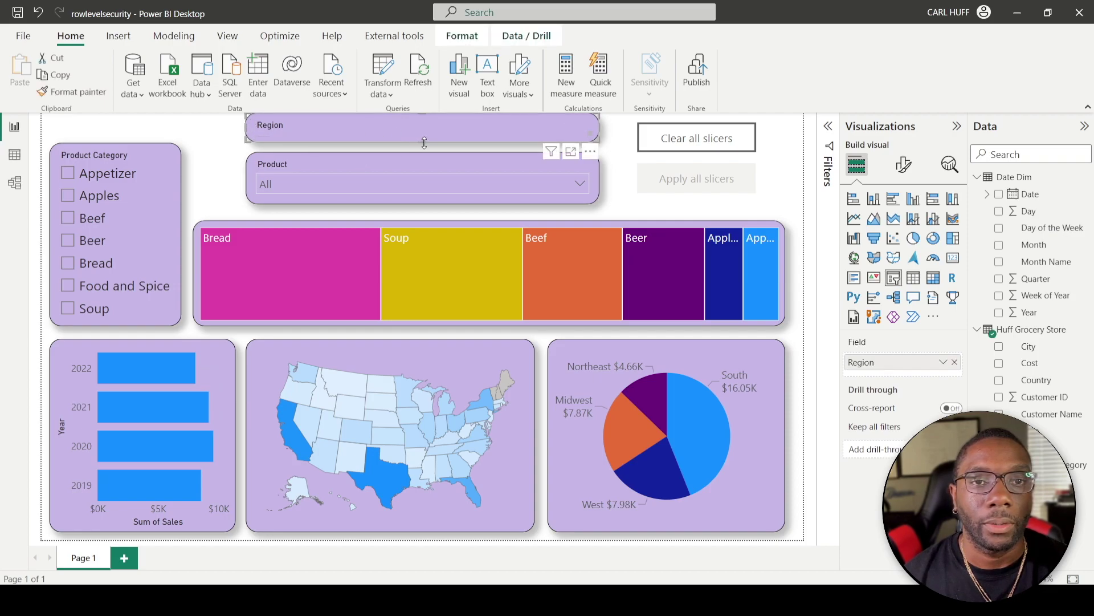
{"action": "mouse_move", "coordinate": [424, 143]}
{"action": "left_mouse_down"}
{"action": "mouse_move", "coordinate": [419, 173]}
{"action": "mouse_move", "coordinate": [427, 145]}
{"action": "left_mouse_up"}
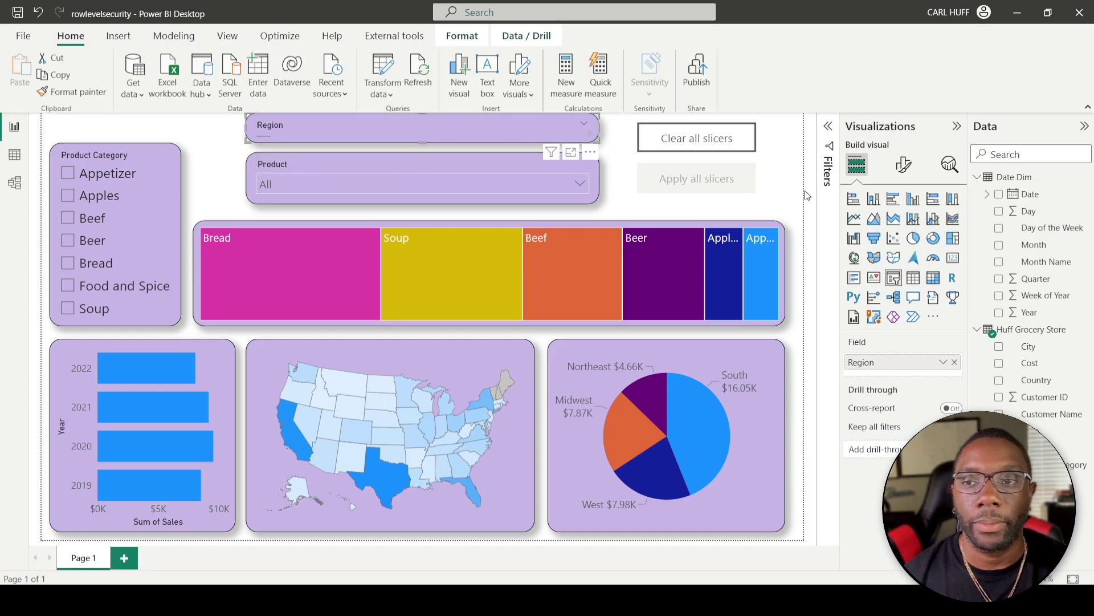
{"action": "left_click", "coordinate": [904, 165]}
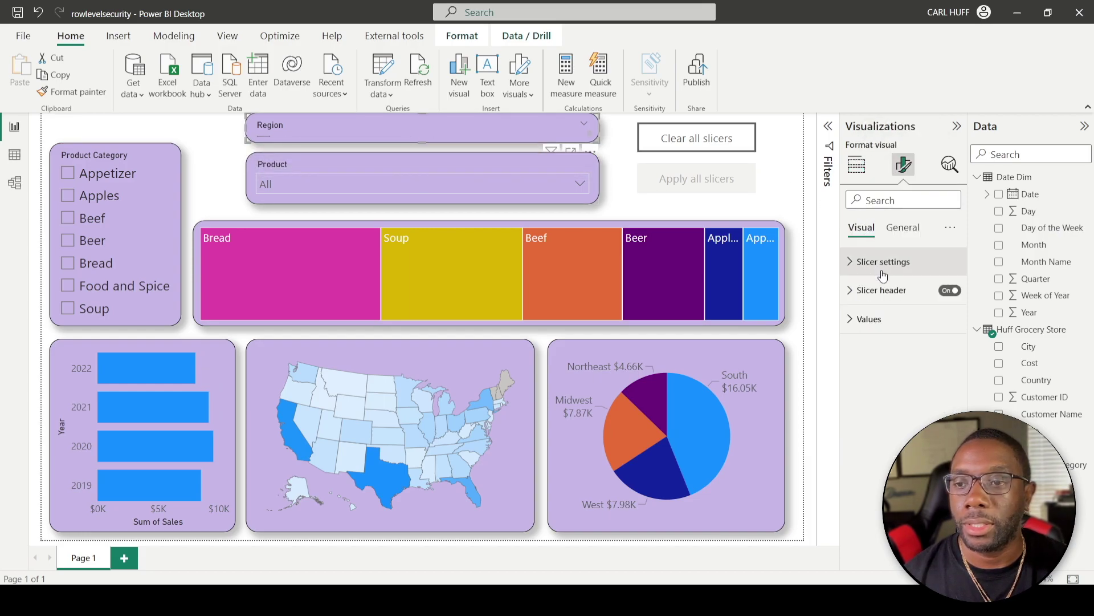
{"action": "left_click", "coordinate": [877, 262]}
{"action": "left_click", "coordinate": [901, 332]}
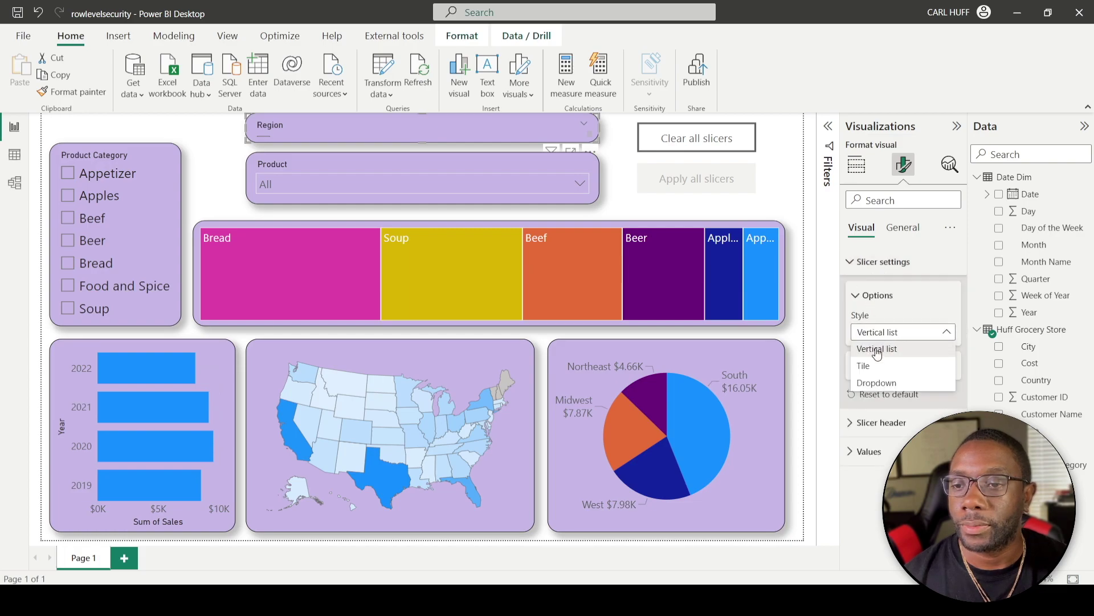
{"action": "left_click", "coordinate": [881, 364]}
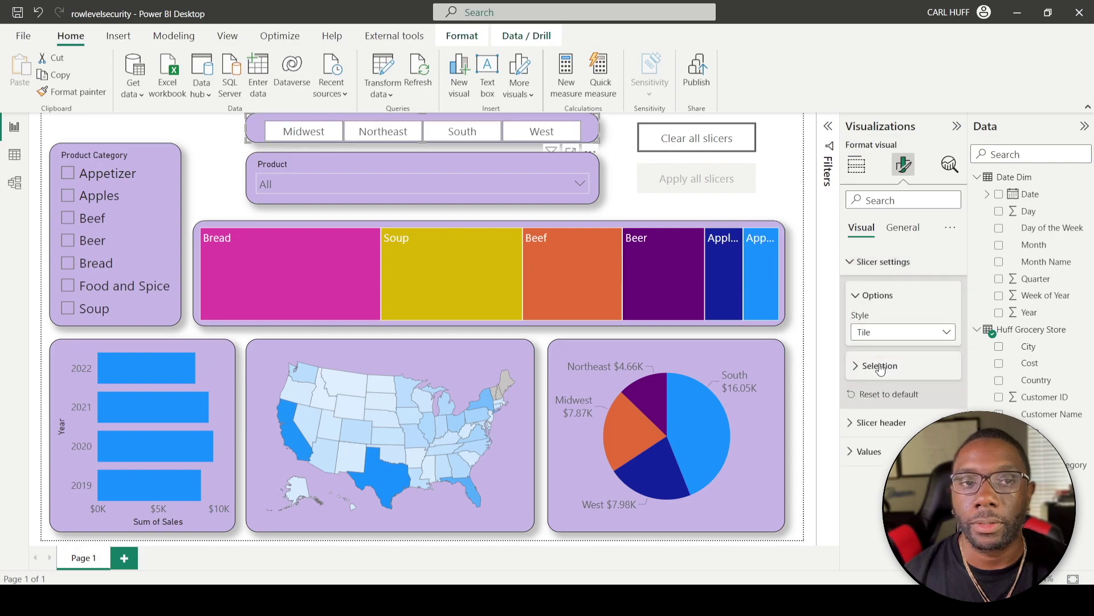
{"action": "left_click", "coordinate": [208, 138]}
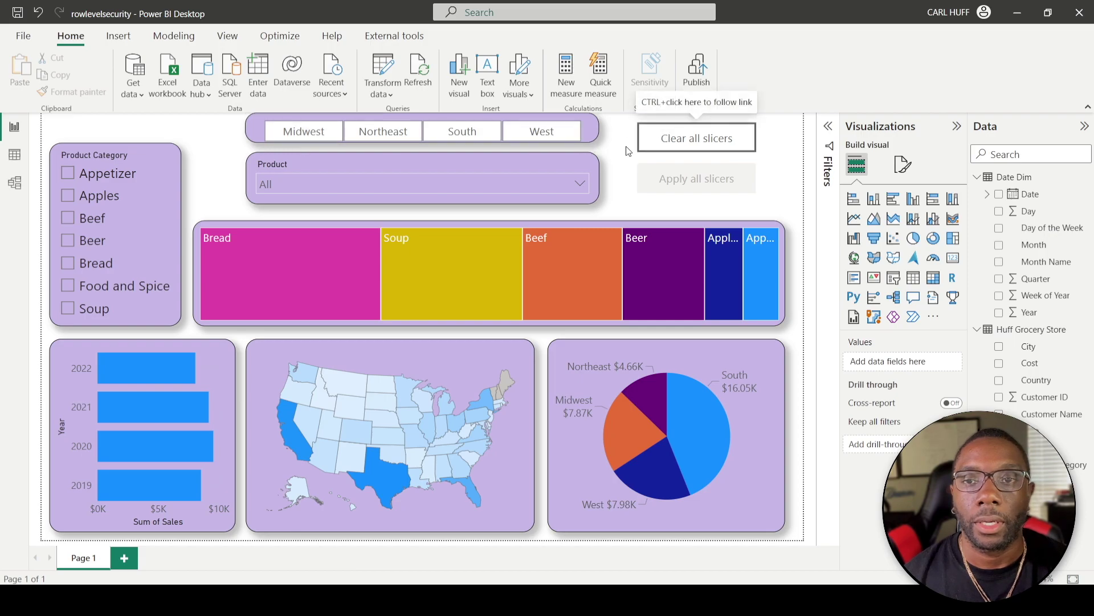